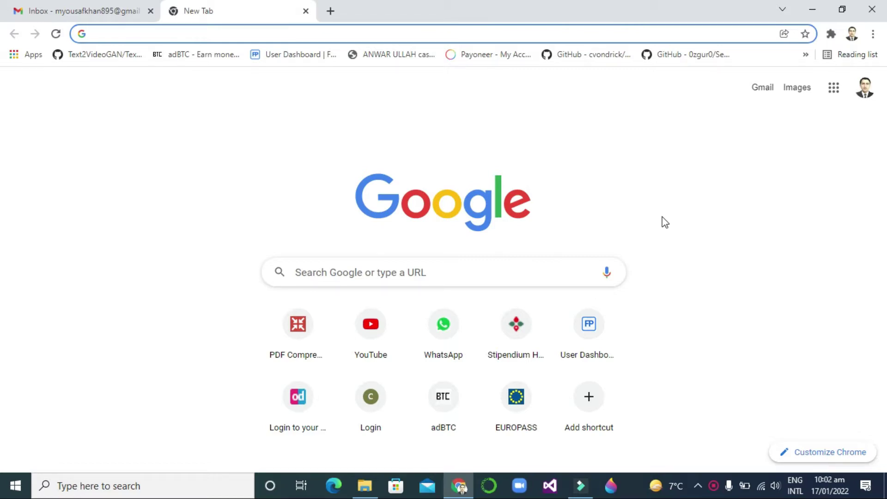
Search Google for 'chinese government scholarship' using the suggested query
{"action": "left_click", "coordinate": [358, 35]}
{"action": "type", "text": "Chinese "}
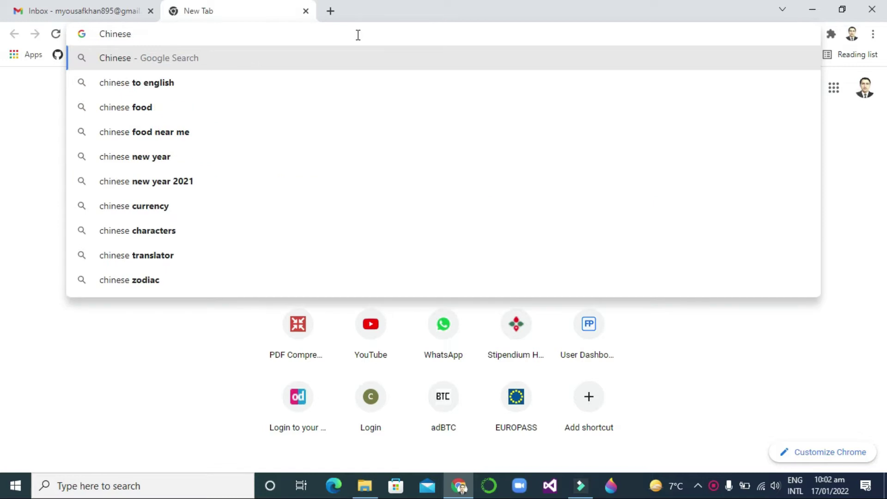
{"action": "type", "text": "Gov"}
{"action": "key", "text": "BackSpace"}
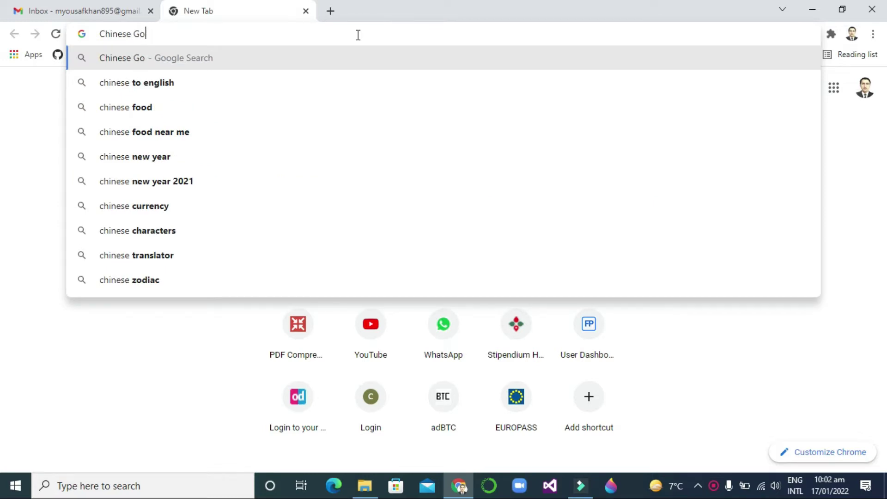
{"action": "type", "text": "vernment"}
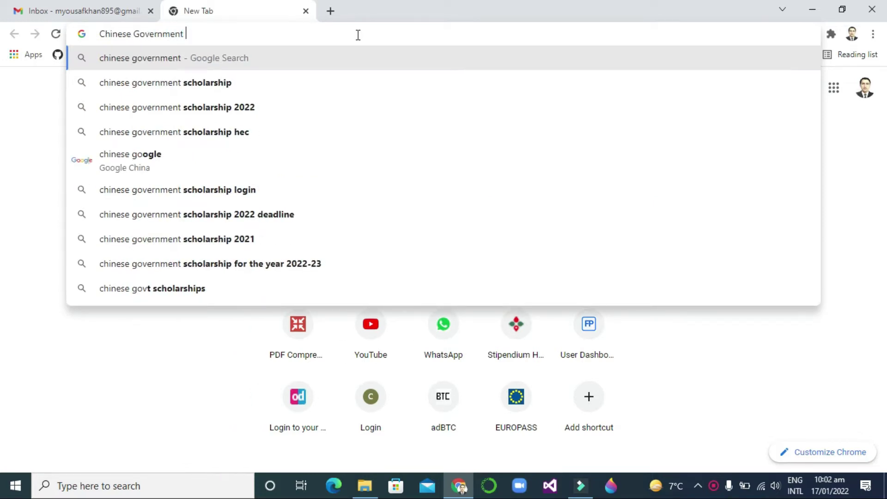
{"action": "key", "text": "Down"}
{"action": "key", "text": "Return"}
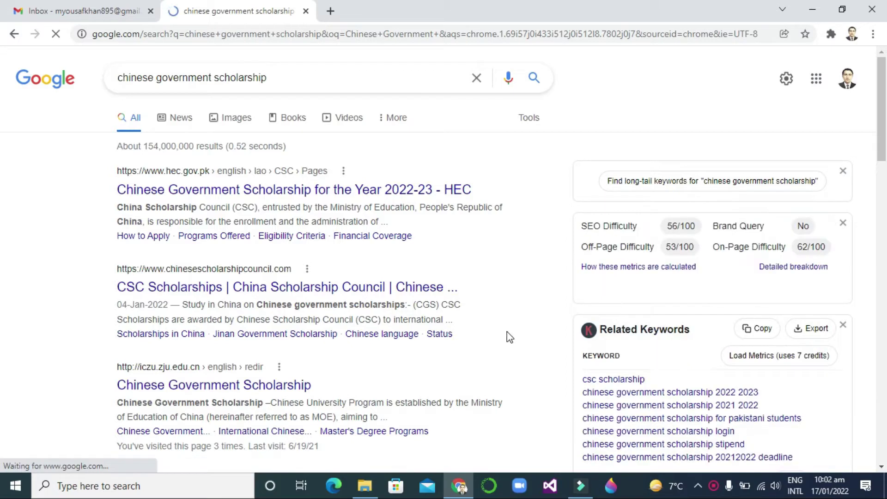
Open the Campuschina.org Chinese Government Scholarship result from the search listings
{"action": "scroll", "coordinate": [2, 166], "scroll_direction": "down", "scroll_amount": 5}
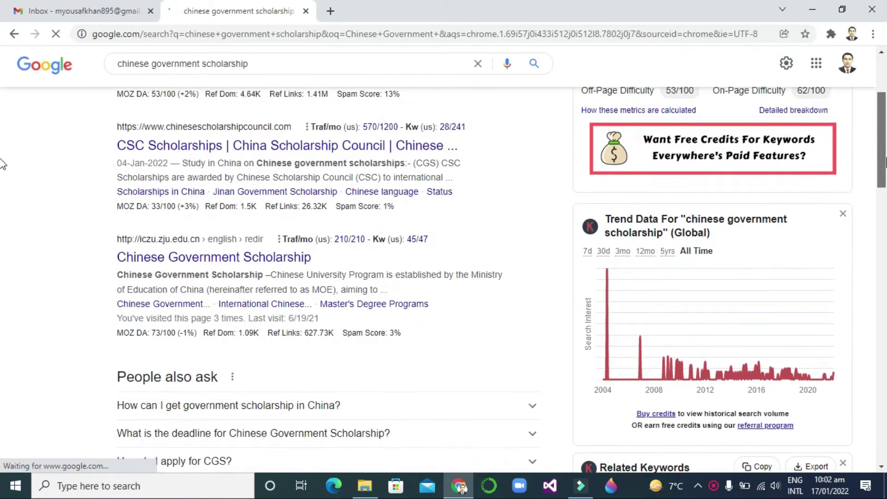
{"action": "scroll", "coordinate": [3, 189], "scroll_direction": "down", "scroll_amount": 5}
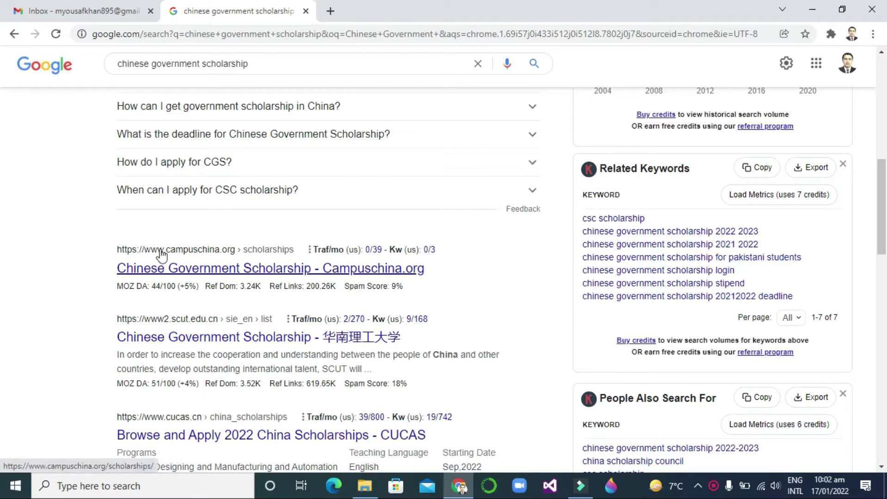
{"action": "left_click", "coordinate": [243, 279]}
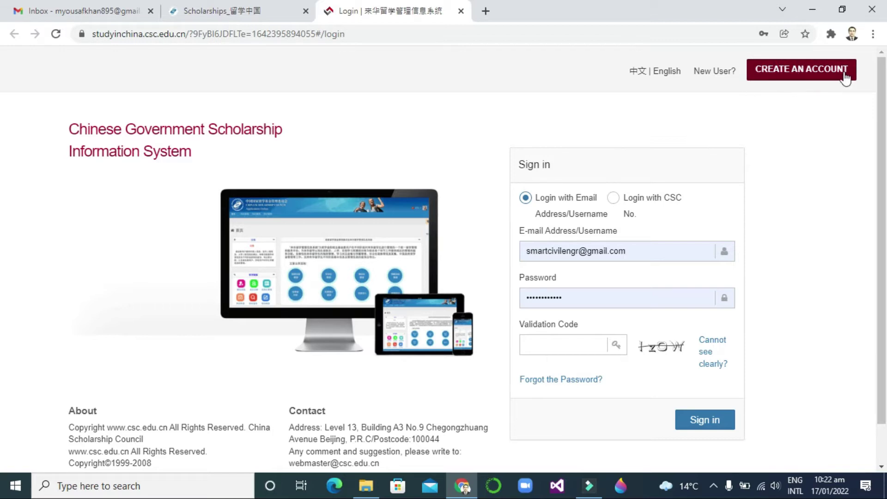
Start a new account and fill in the full name, e-mail, password and password confirmation
{"action": "left_click", "coordinate": [811, 74]}
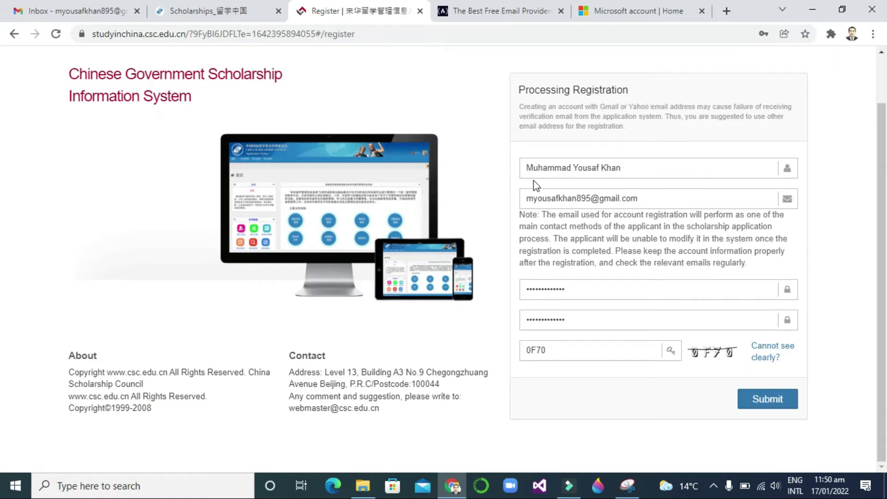
{"action": "left_click", "coordinate": [622, 168]}
{"action": "left_click", "coordinate": [669, 167]}
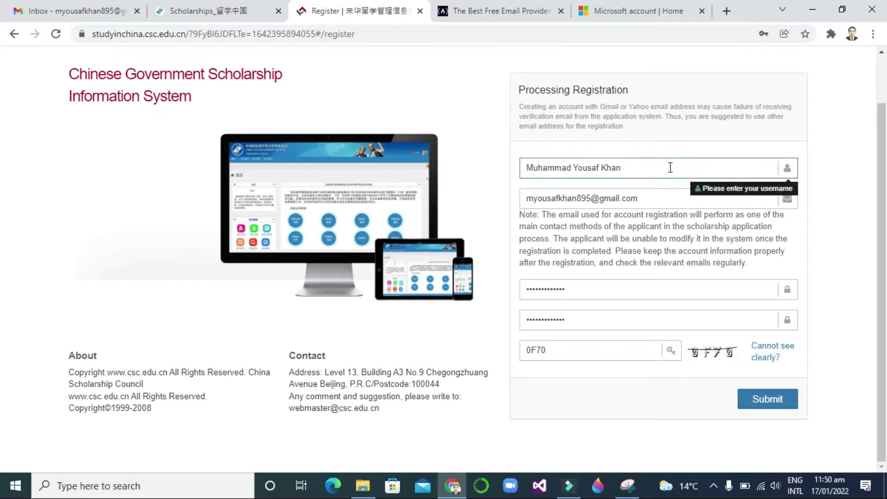
{"action": "left_click", "coordinate": [667, 198]}
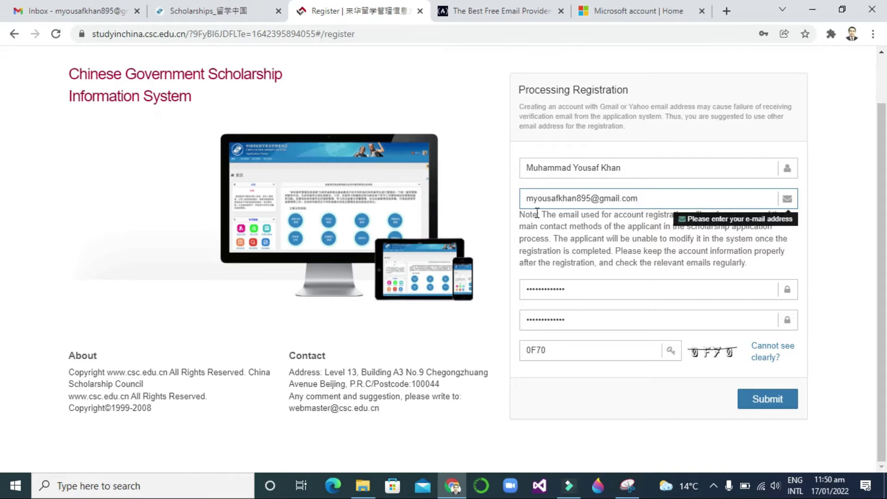
{"action": "left_click", "coordinate": [543, 284]}
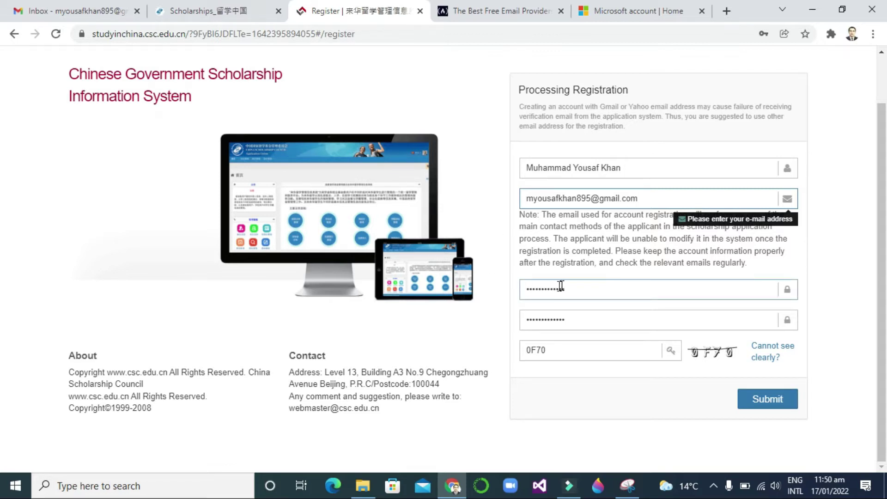
{"action": "left_click", "coordinate": [539, 315]}
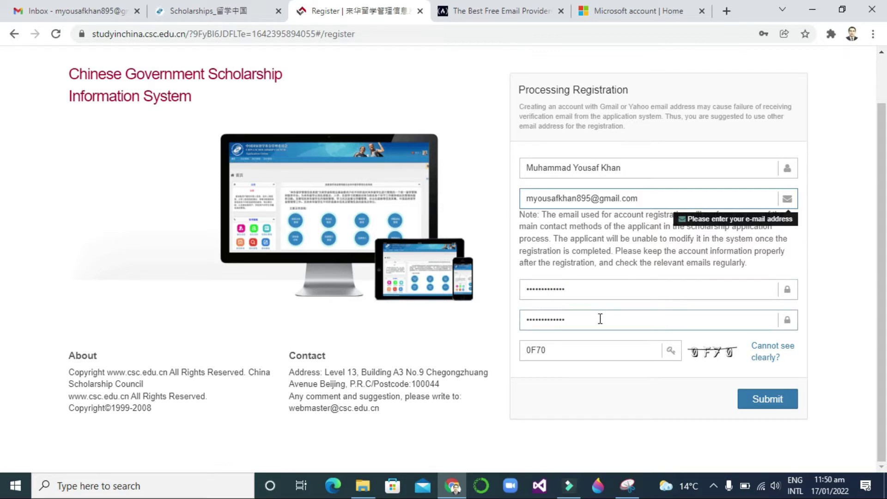
{"action": "left_click", "coordinate": [578, 350]}
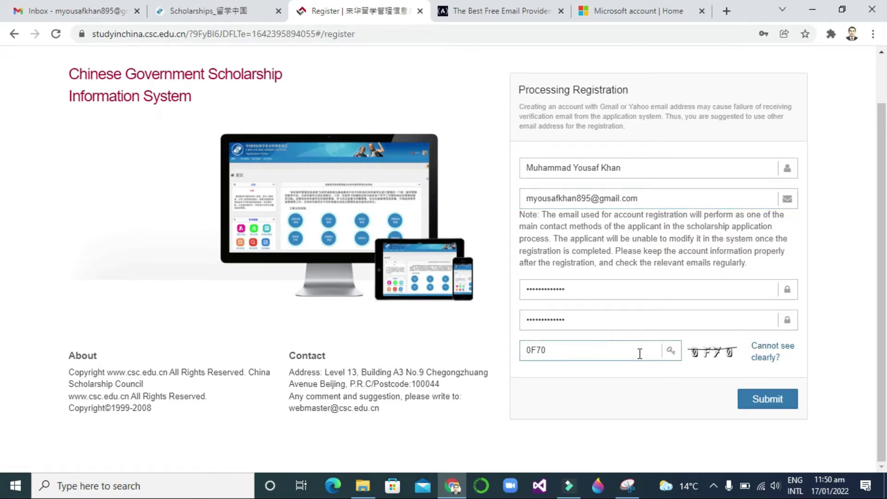
Refresh the validation image and replace the old code with the new four-character code
{"action": "left_click", "coordinate": [765, 353]}
{"action": "left_click_drag", "start_coordinate": [563, 353], "coordinate": [478, 359]}
{"action": "type", "text": "S"}
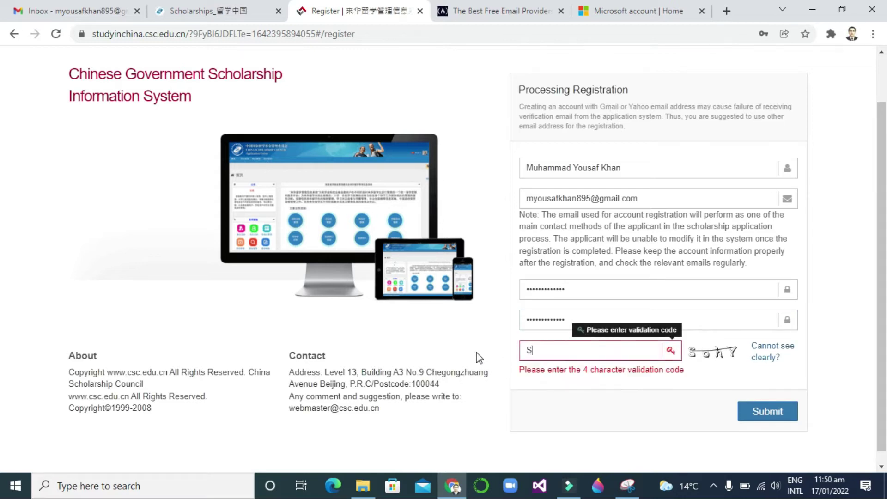
{"action": "type", "text": "ohY"}
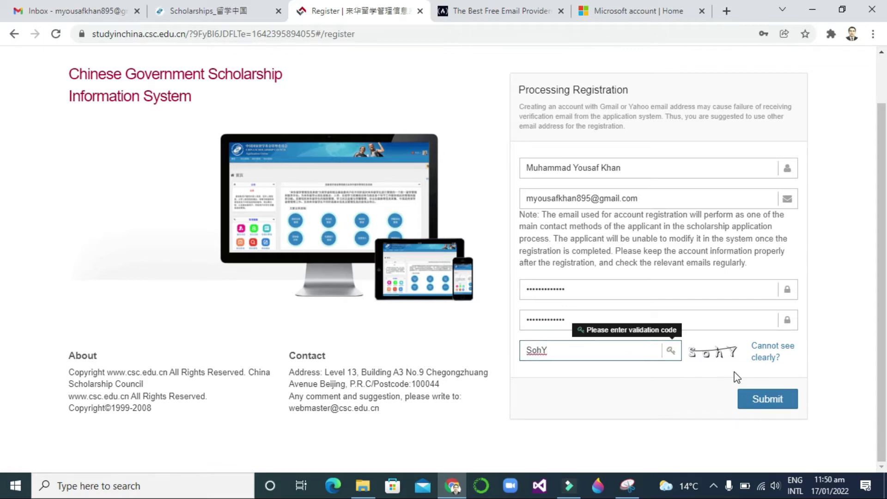
Submit the registration, clear the 'username already exists' warning, recheck the username, and resubmit
{"action": "left_click", "coordinate": [771, 400]}
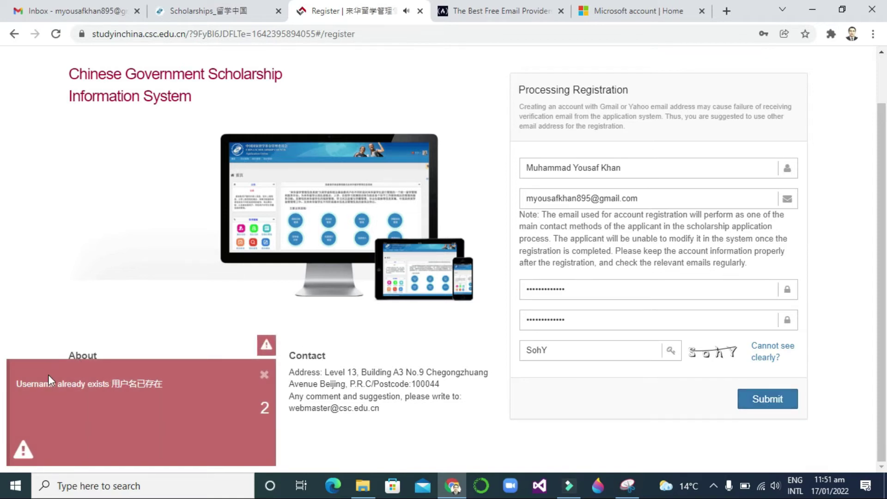
{"action": "left_click", "coordinate": [265, 374]}
{"action": "left_click", "coordinate": [572, 169]}
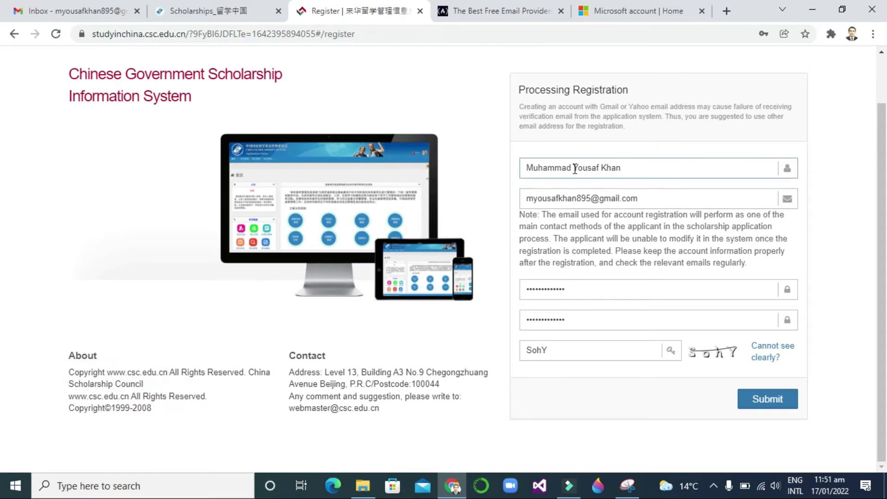
{"action": "left_click", "coordinate": [626, 171]}
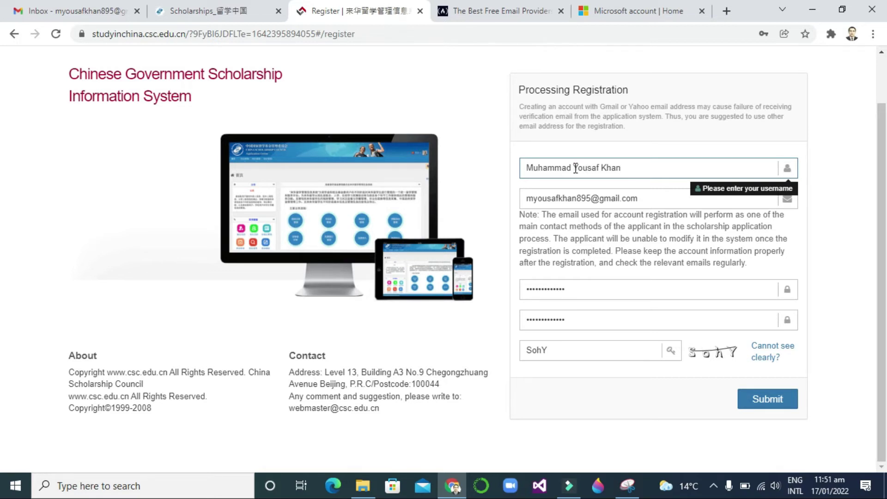
{"action": "left_click", "coordinate": [573, 169]}
{"action": "left_click", "coordinate": [627, 170]}
{"action": "left_click", "coordinate": [774, 404]}
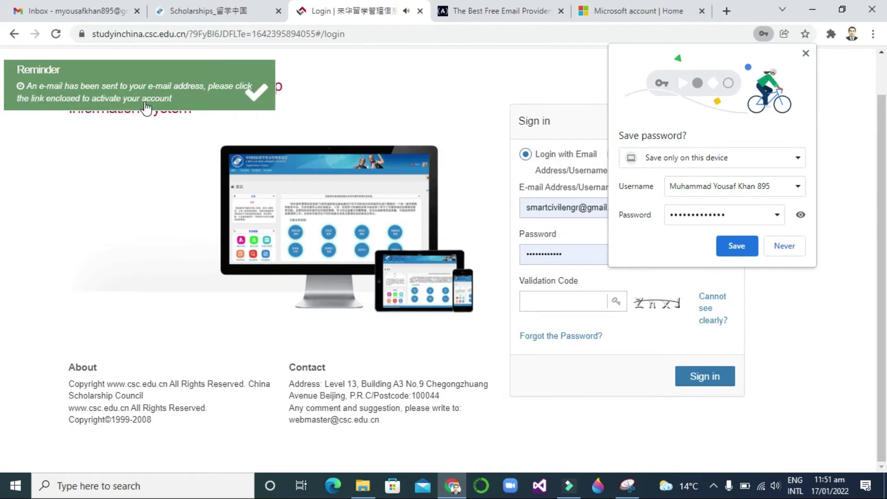
In Gmail, close the MailTracker popup, check Spam, then open the CSC registration email's activation link
{"action": "left_click", "coordinate": [95, 9]}
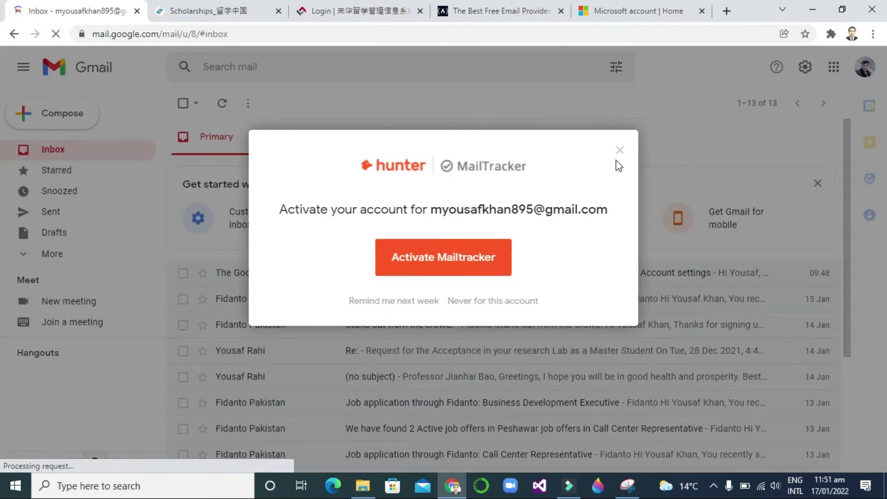
{"action": "left_click", "coordinate": [621, 154]}
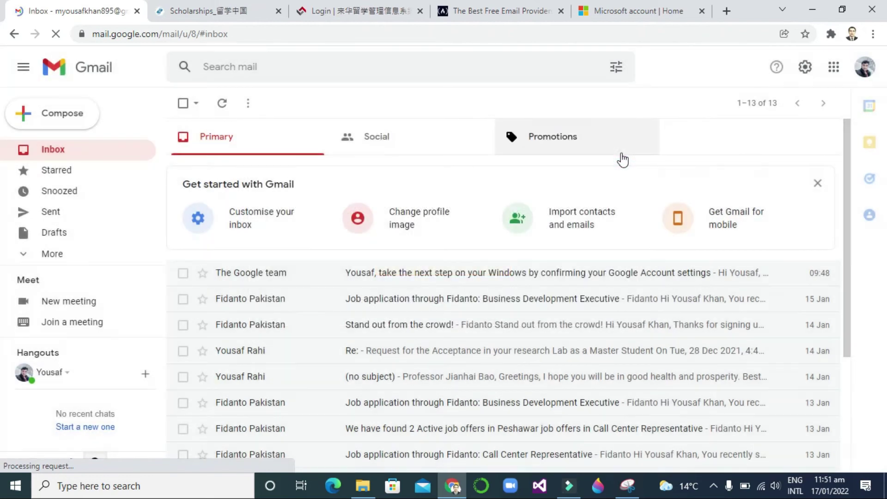
{"action": "scroll", "coordinate": [71, 182], "scroll_direction": "down", "scroll_amount": 3}
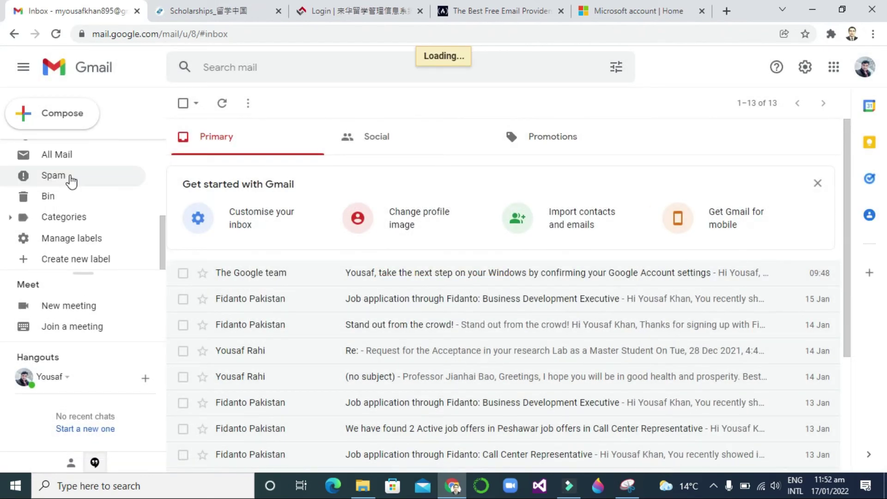
{"action": "left_click", "coordinate": [70, 178]}
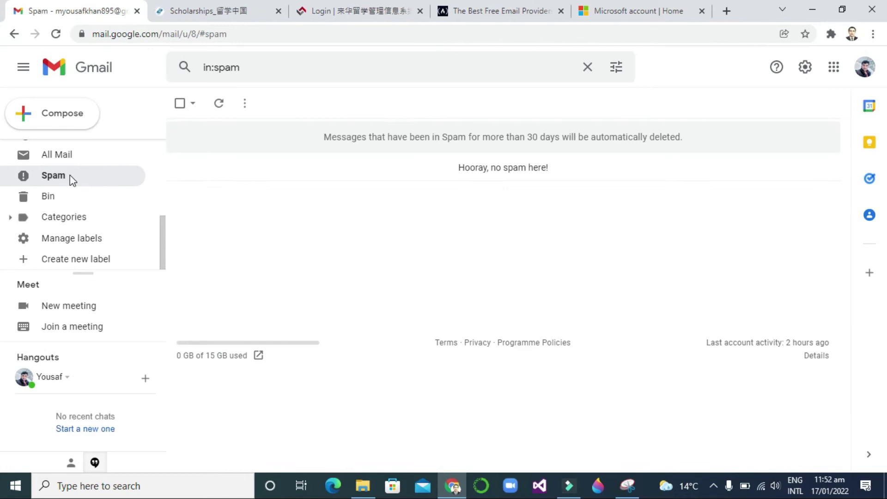
{"action": "scroll", "coordinate": [70, 176], "scroll_direction": "up", "scroll_amount": 3}
{"action": "left_click", "coordinate": [83, 154]}
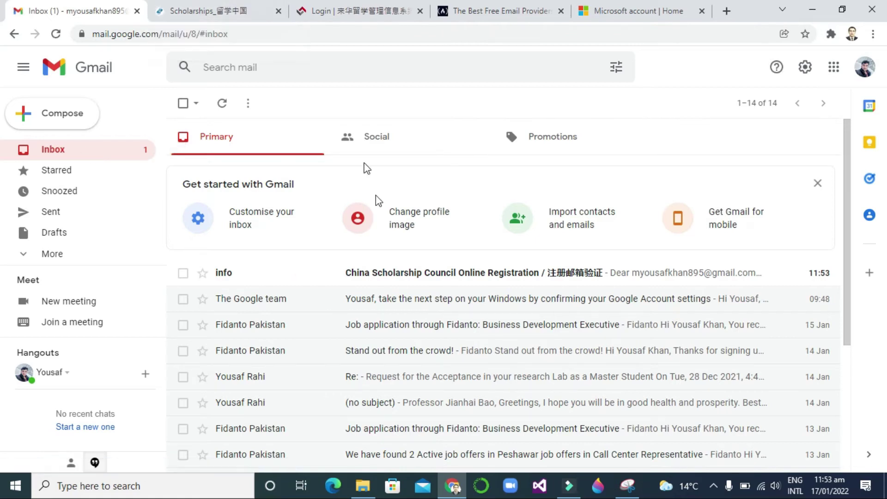
{"action": "left_click", "coordinate": [435, 279]}
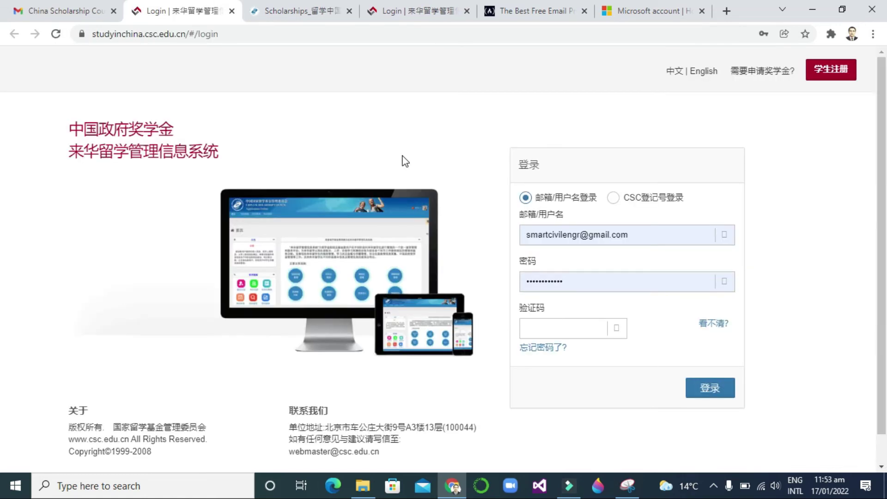
Replace the account name in the sign-in e-mail, retype the account password, and start the validation code
{"action": "left_click", "coordinate": [579, 238]}
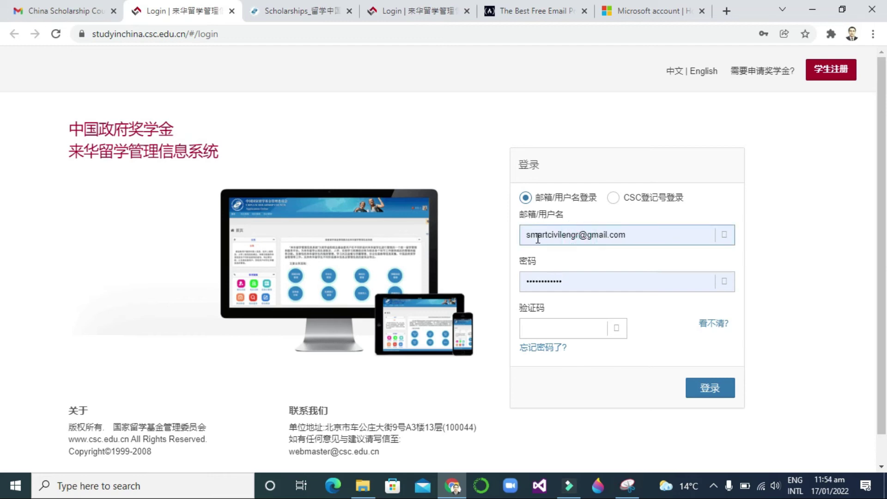
{"action": "left_click", "coordinate": [581, 235]}
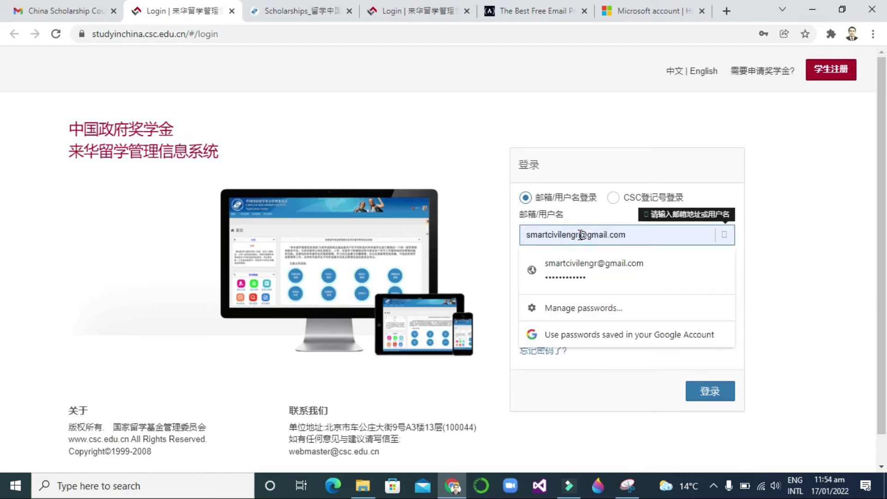
{"action": "key", "text": "BackSpace"}
{"action": "key", "text": "BackSpace"}
{"action": "key", "text": "BackSpace"}
{"action": "key", "text": "BackSpace"}
{"action": "key", "text": "BackSpace"}
{"action": "key", "text": "BackSpace"}
{"action": "key", "text": "BackSpace"}
{"action": "key", "text": "BackSpace"}
{"action": "key", "text": "BackSpace"}
{"action": "key", "text": "BackSpace"}
{"action": "key", "text": "BackSpace"}
{"action": "key", "text": "BackSpace"}
{"action": "key", "text": "BackSpace"}
{"action": "key", "text": "BackSpace"}
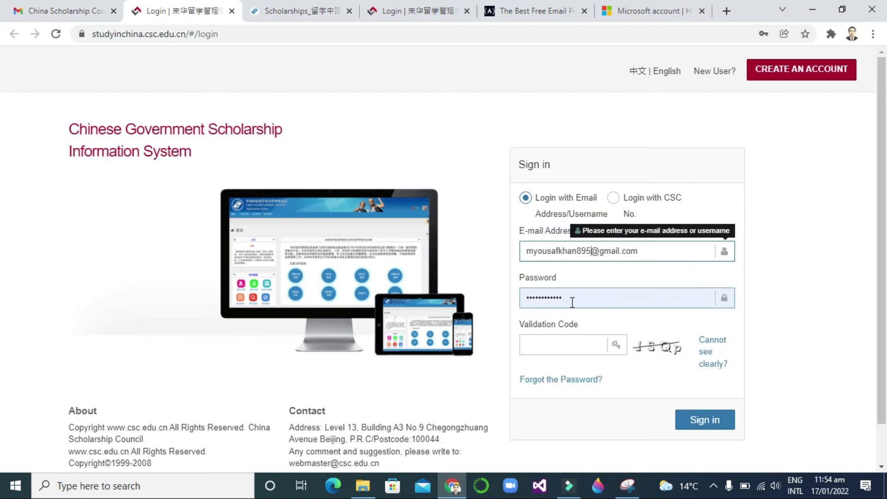
{"action": "double_click", "coordinate": [580, 298]}
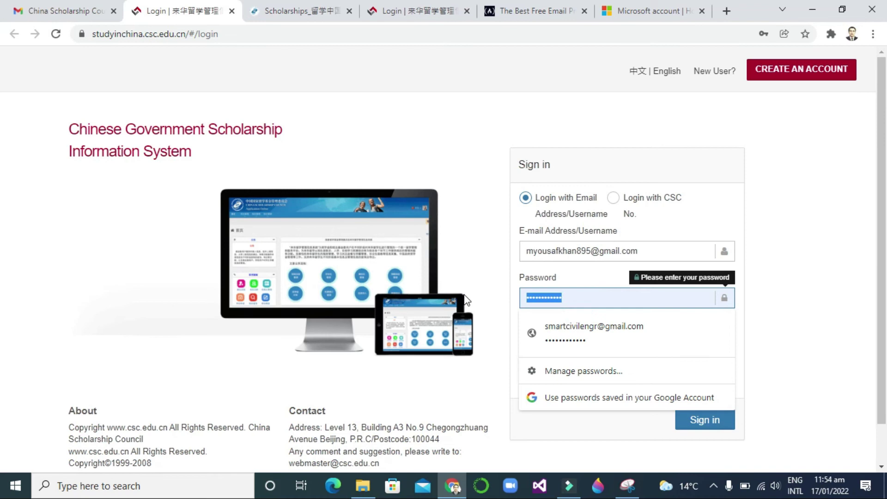
{"action": "type", "text": "a"}
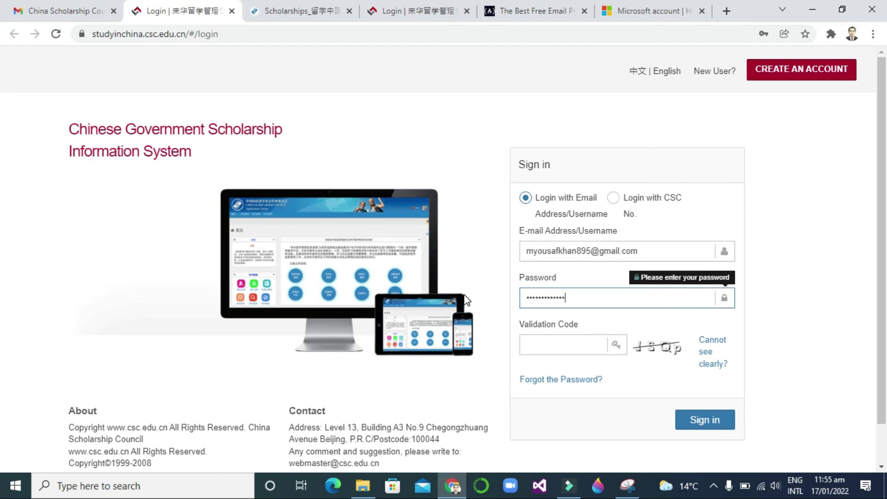
{"action": "left_click", "coordinate": [599, 342]}
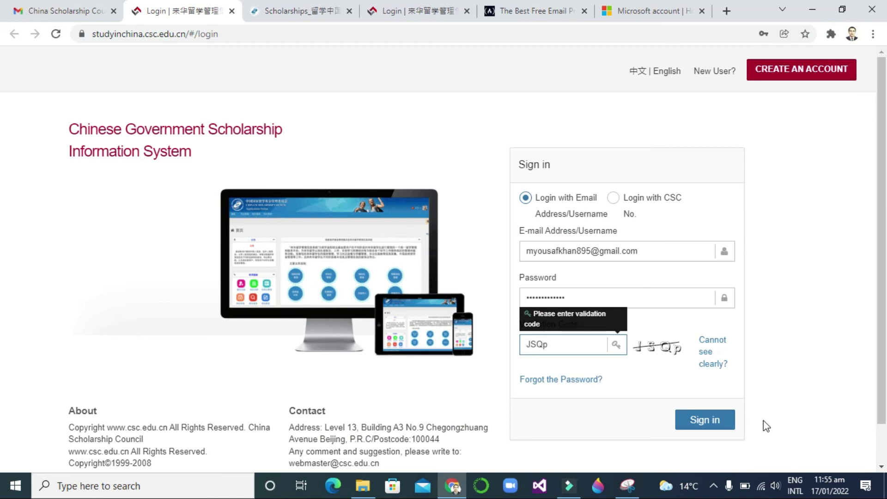
Sign in, save the login in Chrome, and scroll the CGSIS Home instructions page
{"action": "left_click", "coordinate": [717, 423]}
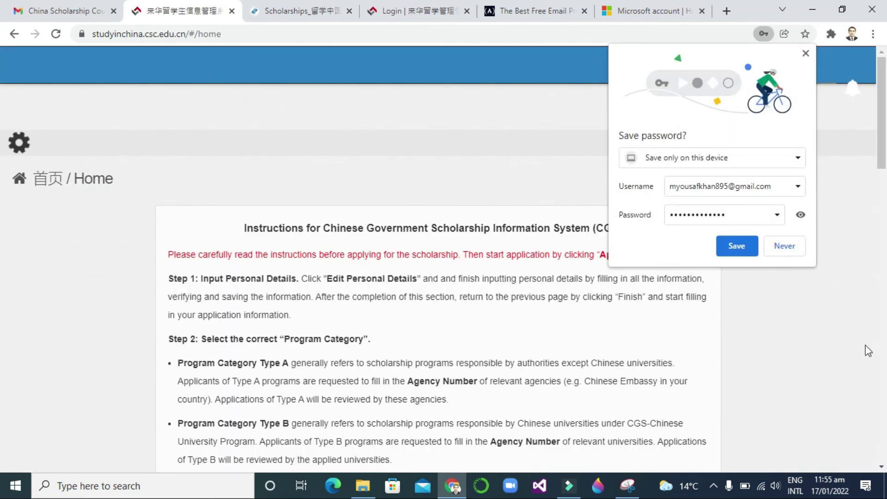
{"action": "left_click", "coordinate": [740, 249]}
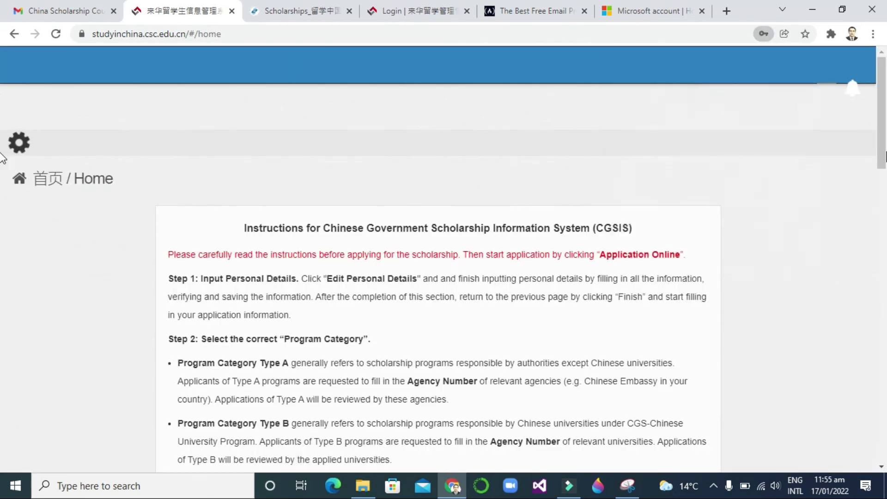
{"action": "left_click_drag", "start_coordinate": [886, 157], "coordinate": [886, 100]}
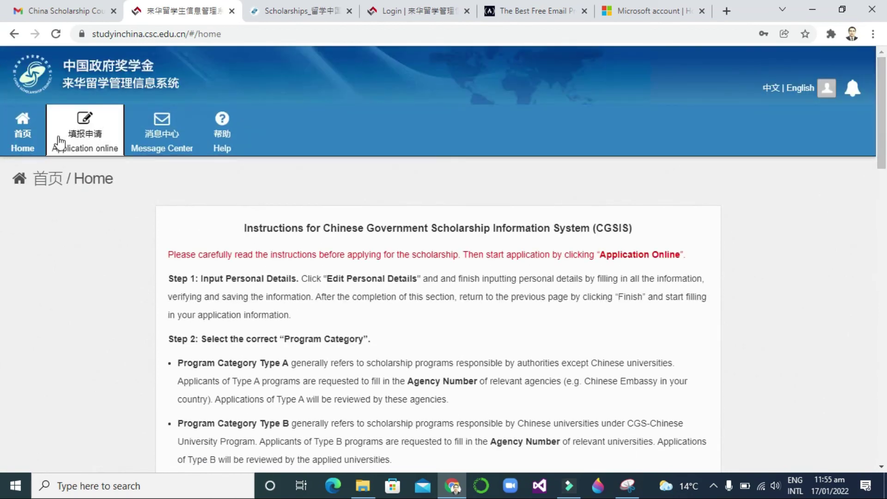